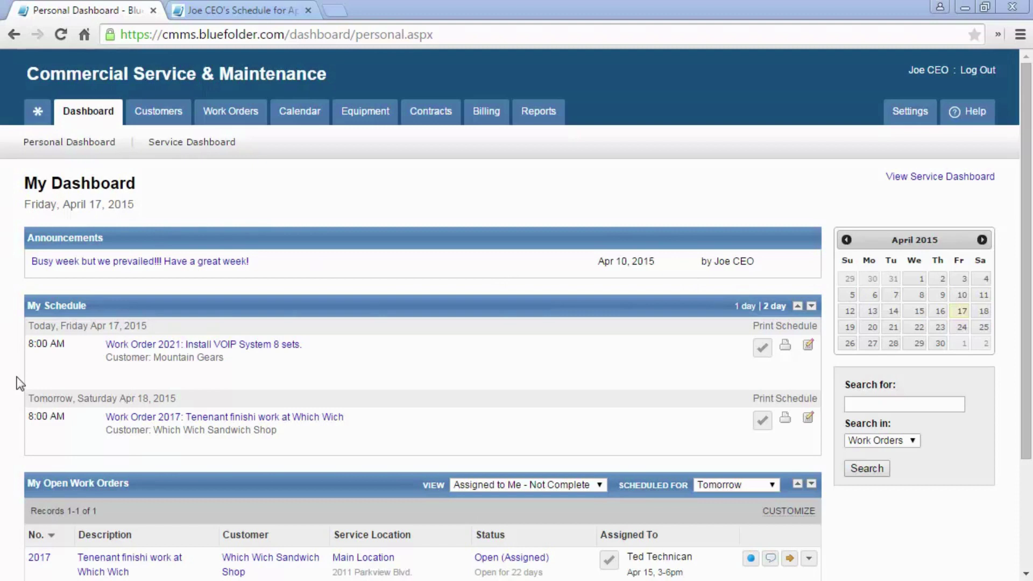
Preview the printable April 17, 2015 schedule with maps, then return to the Personal Dashboard
left_click(764, 326)
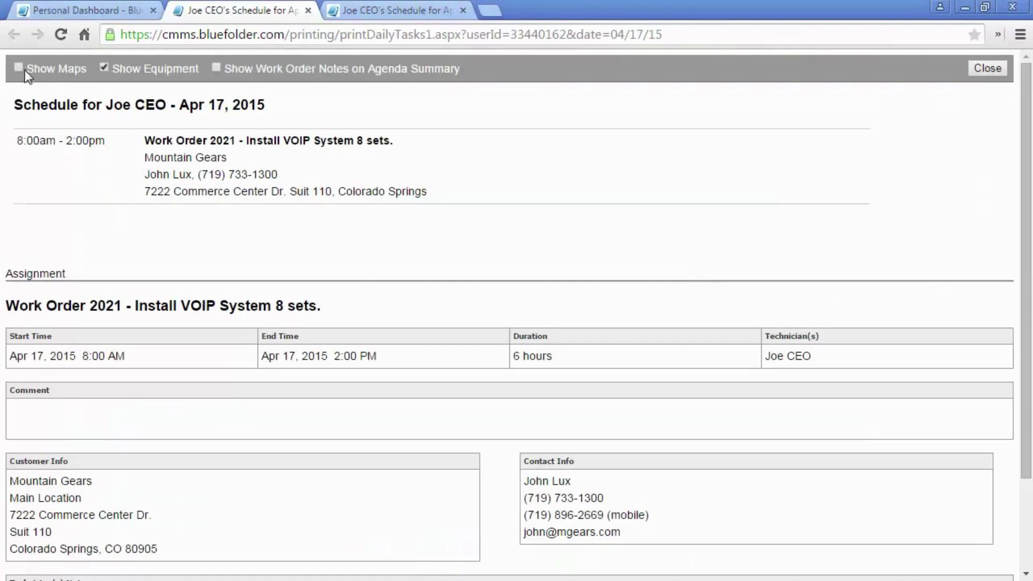
left_click(25, 71)
scroll(8, 232, "down", 1)
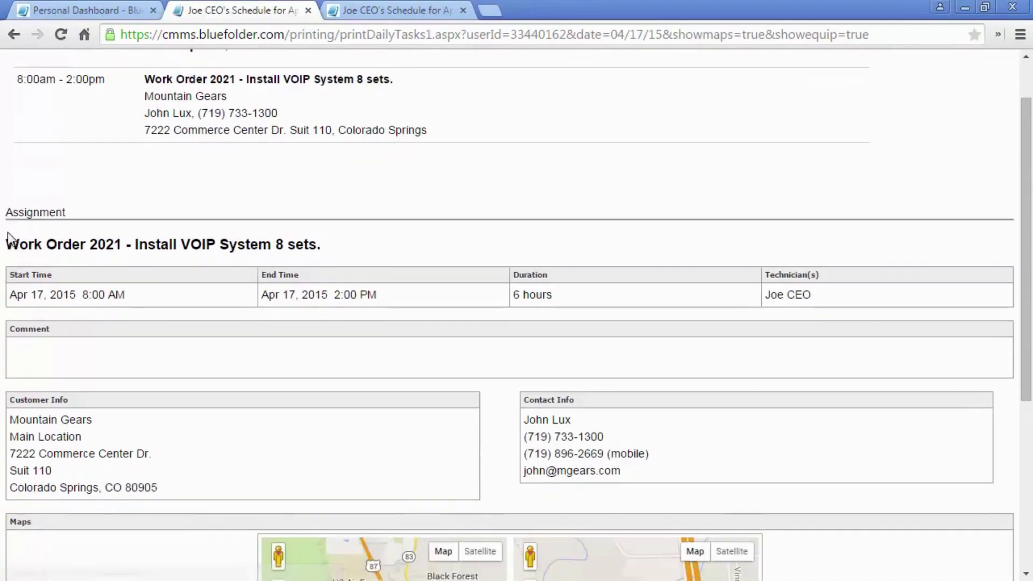
scroll(8, 237, "down", 4)
scroll(9, 236, "up", 4)
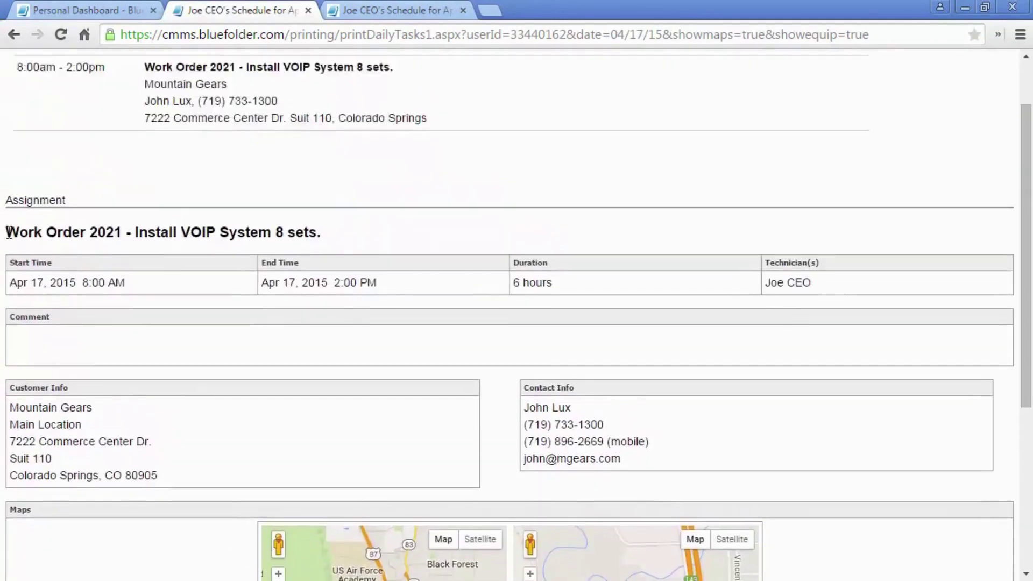
scroll(7, 231, "up", 2)
key("ctrl+shift+Tab")
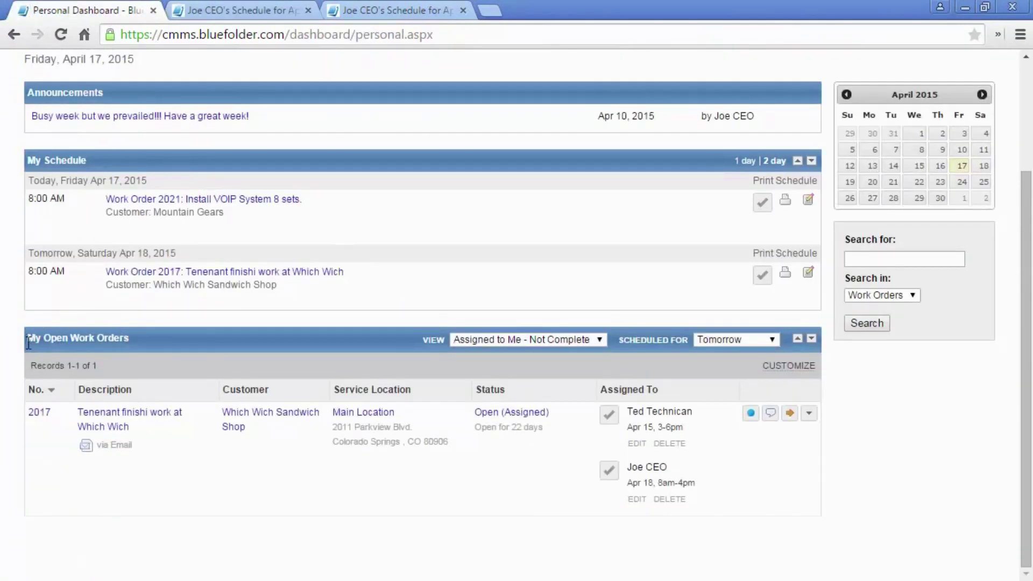
Check the Scheduled For filter without changing it, then open April 17 in the day calendar
left_click(773, 341)
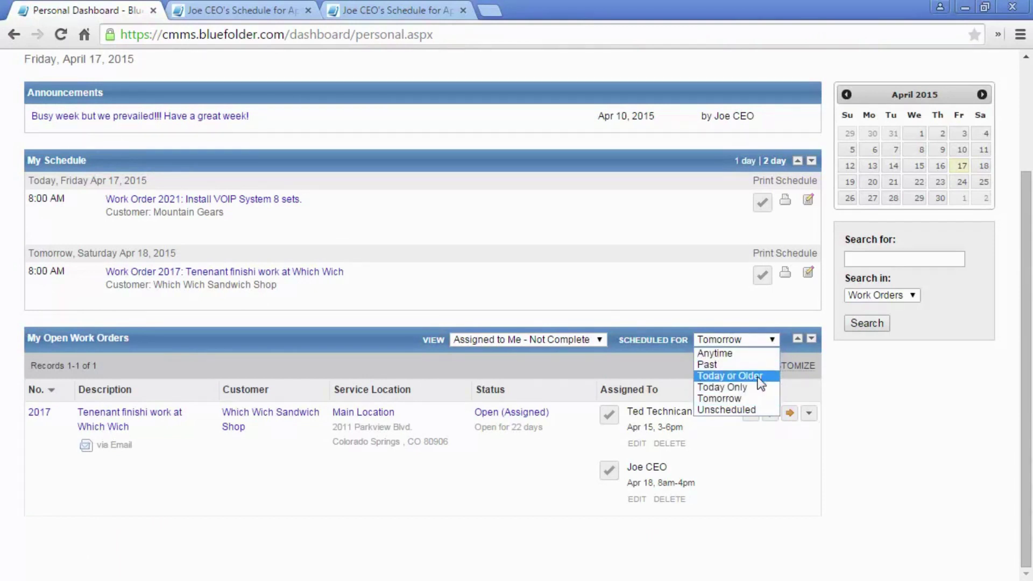
left_click(903, 392)
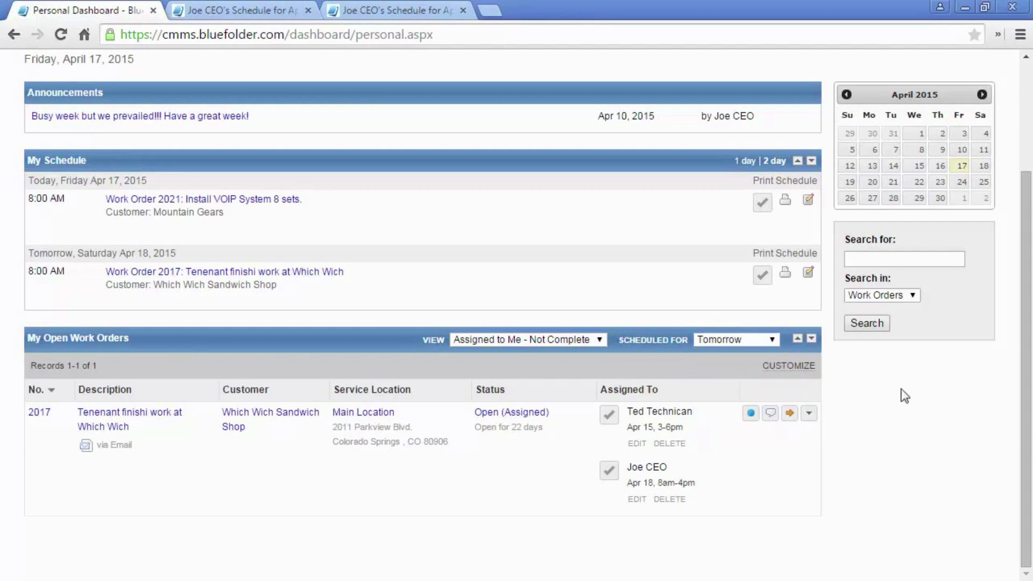
left_click(962, 167)
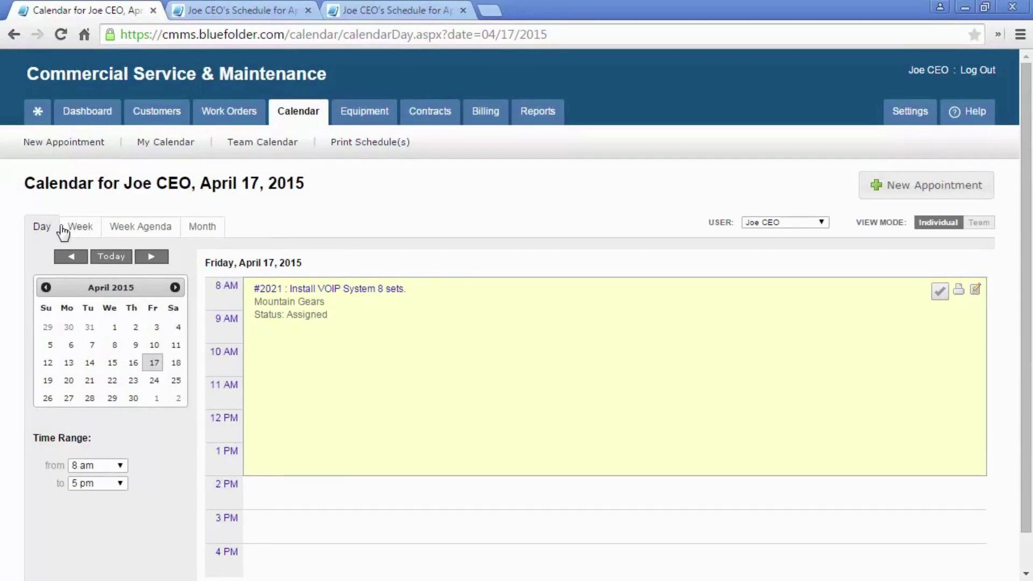
Switch through Week, Week Agenda and Month views, then start a new event on April 1
left_click(78, 229)
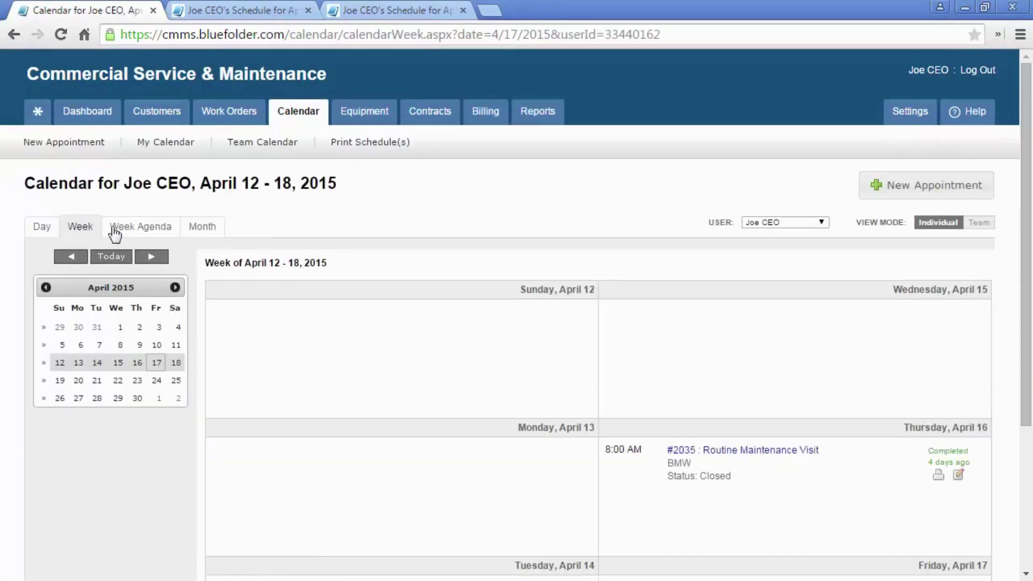
left_click(129, 230)
left_click(197, 231)
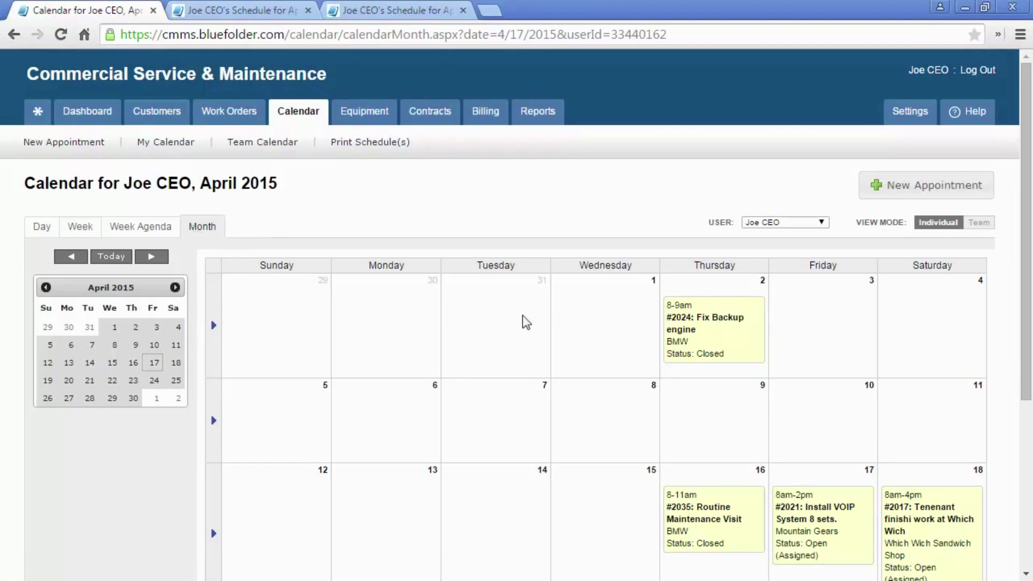
left_click(582, 326)
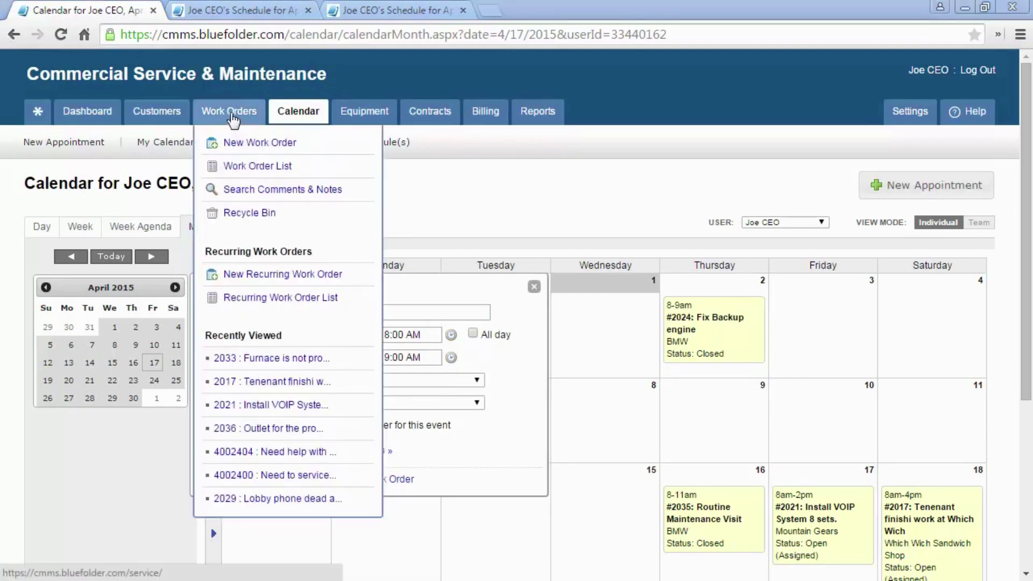
Open the Work Orders list, keeping the All Work Orders view and date filter unchanged
left_click(231, 112)
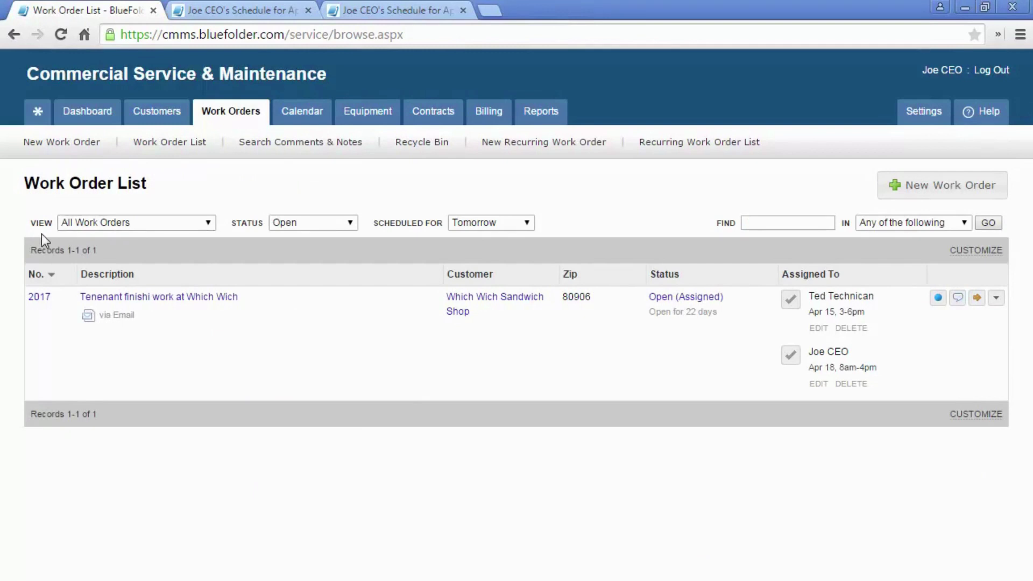
left_click(59, 227)
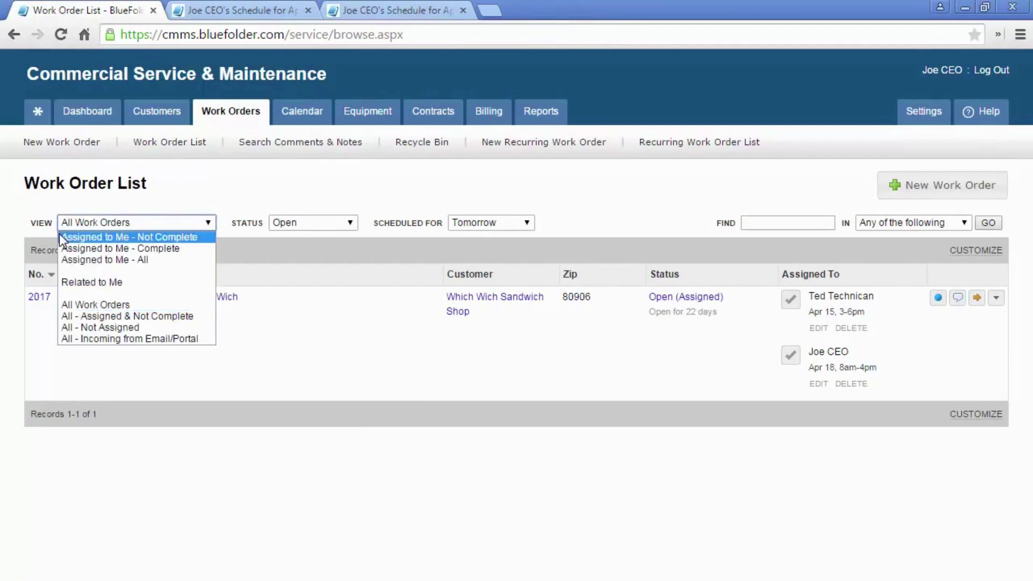
left_click(27, 206)
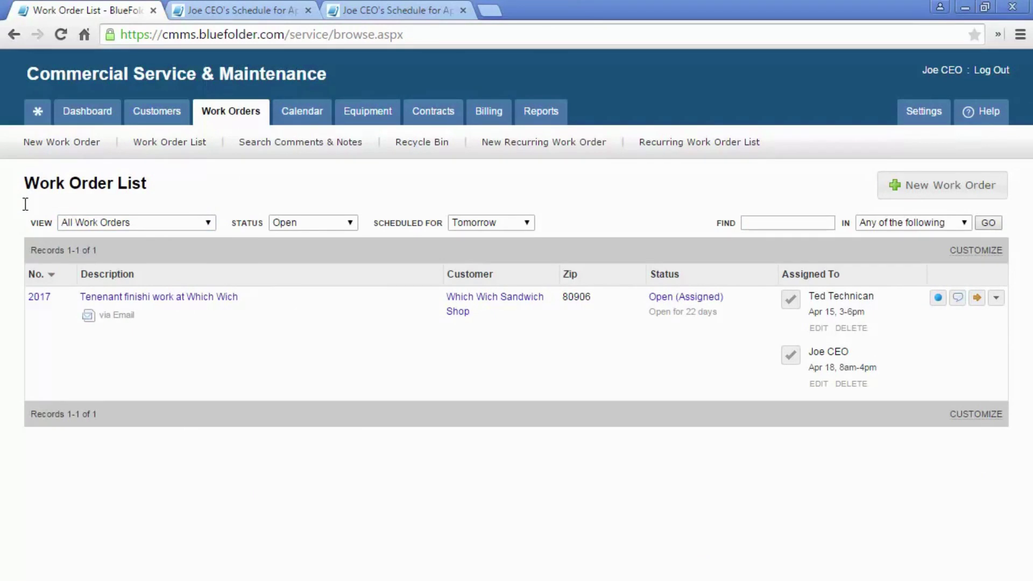
left_click(527, 223)
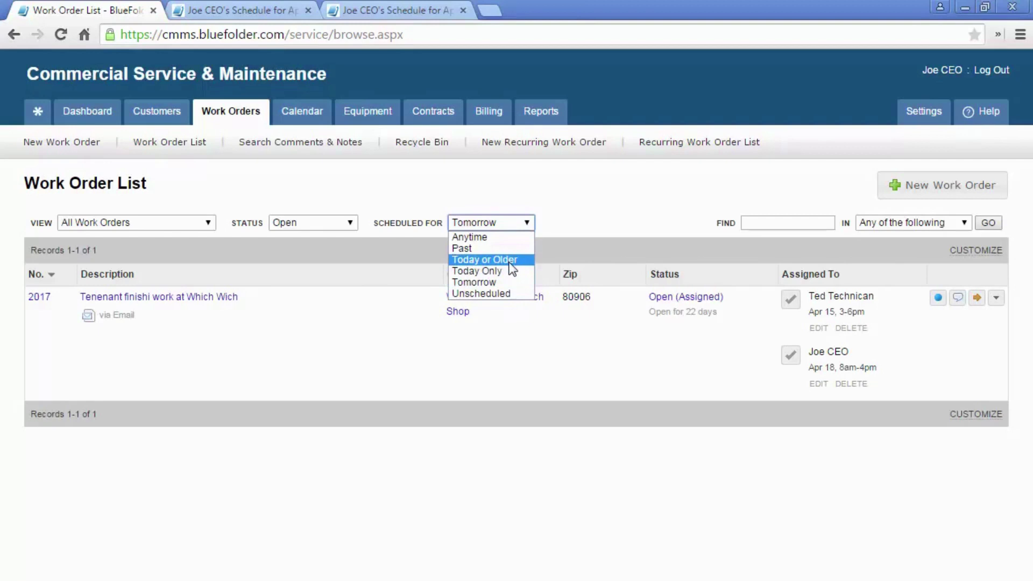
left_click(12, 182)
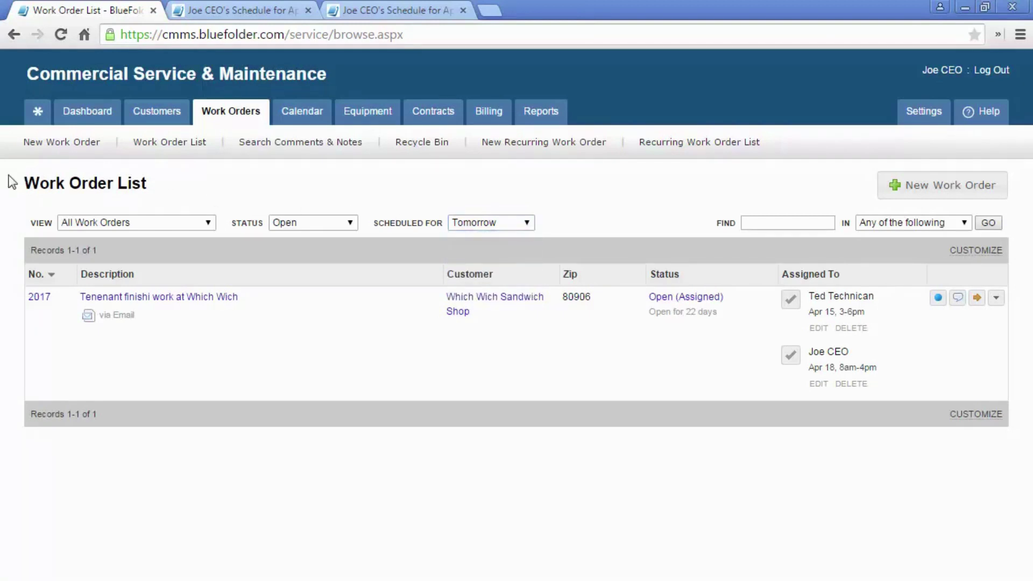
Search work orders for the technician's name in the Assigned To field
left_click(780, 224)
type("ted")
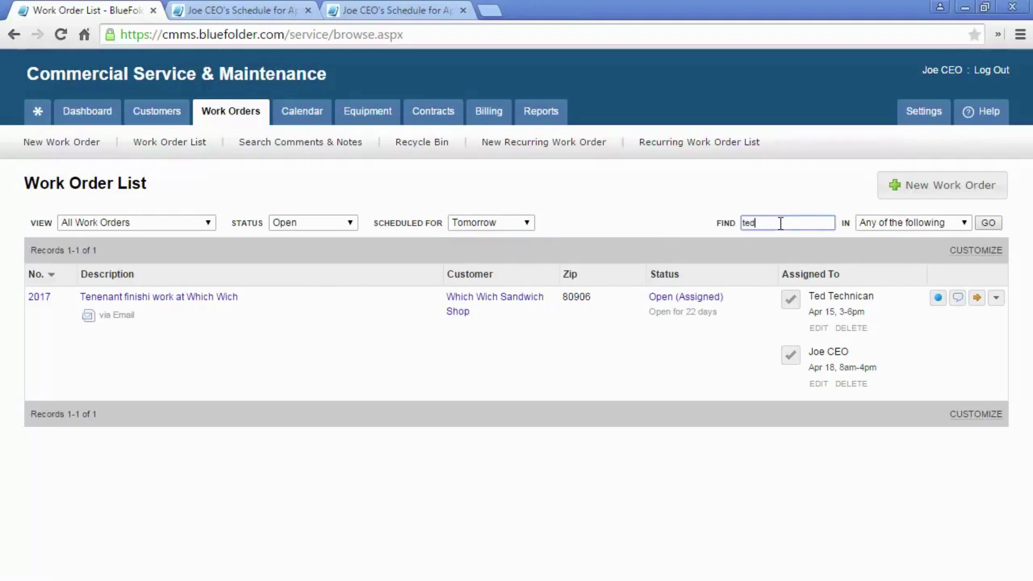
left_click(875, 224)
left_click(883, 250)
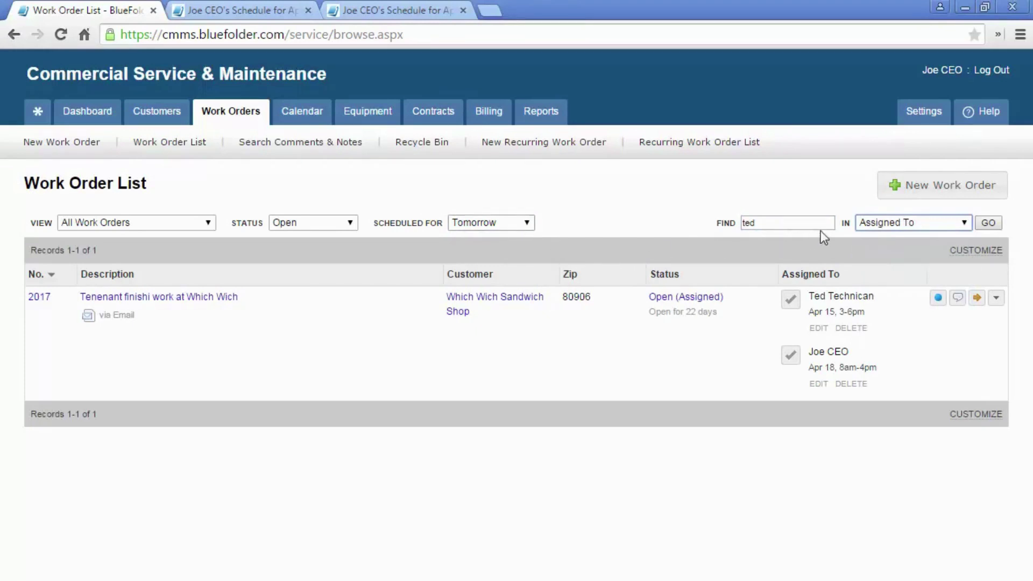
left_click(993, 227)
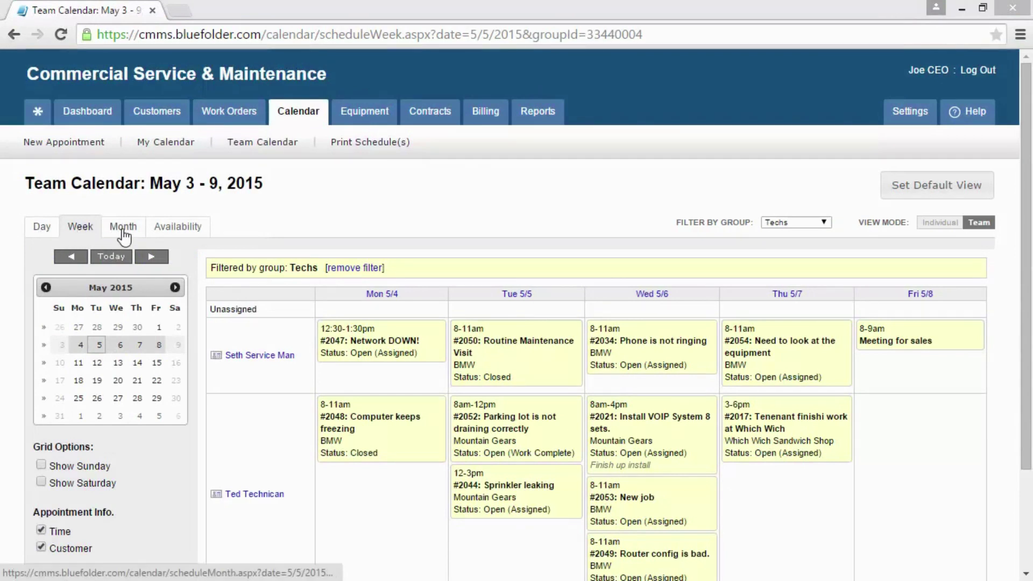
Show the Team Availability grid for All Users, then switch to the Individual calendar view
left_click(173, 228)
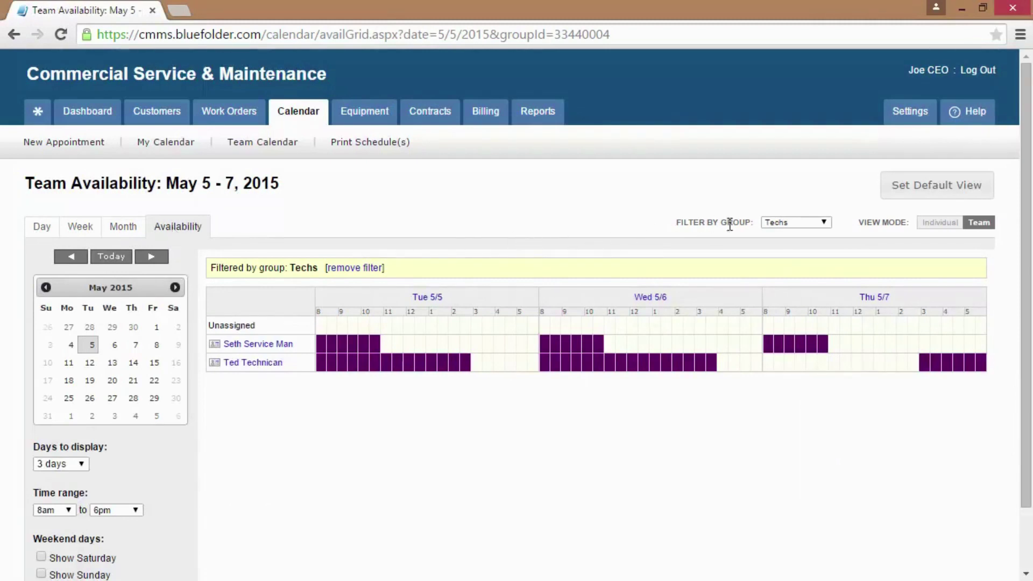
left_click(788, 222)
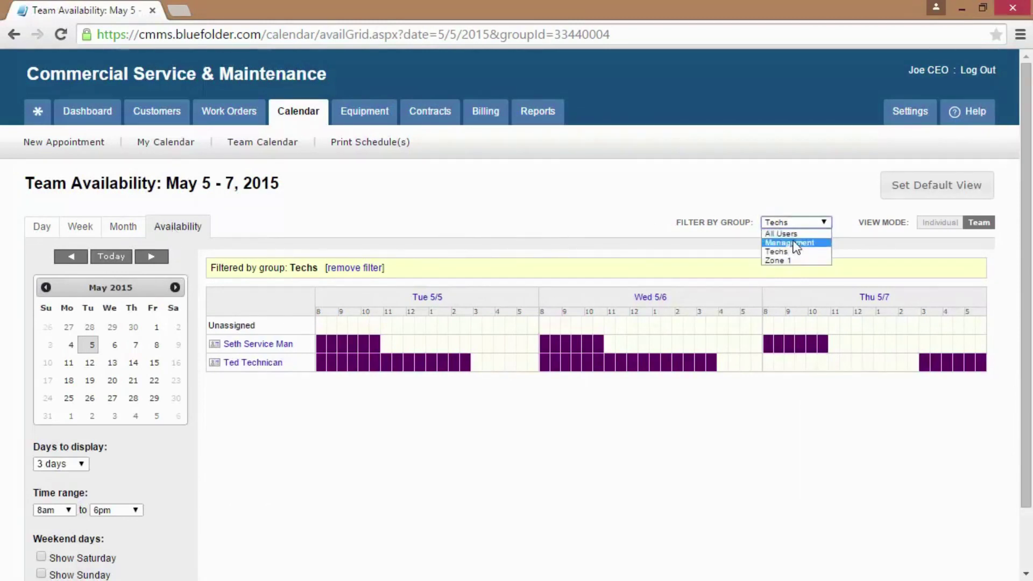
left_click(792, 235)
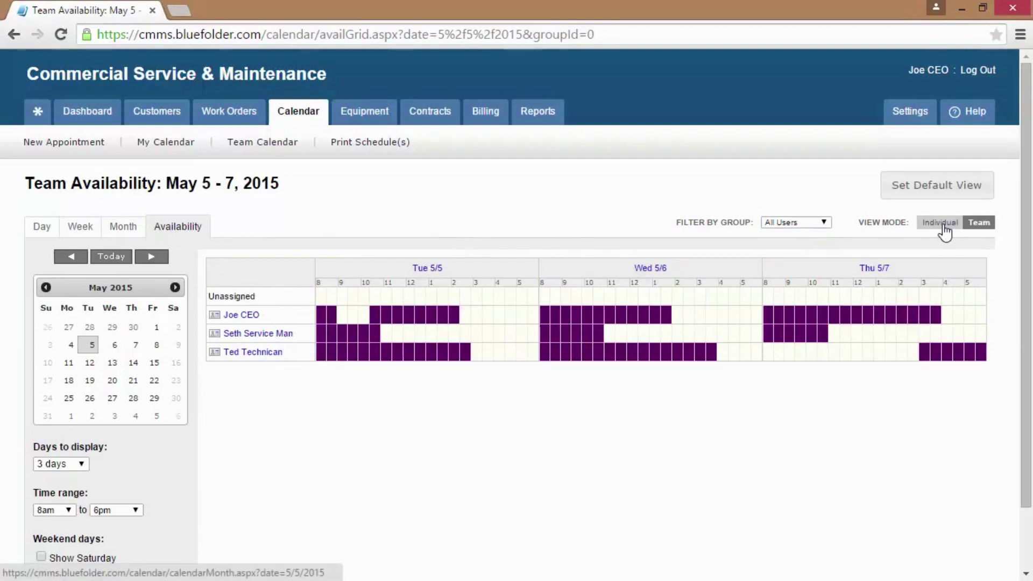
left_click(947, 231)
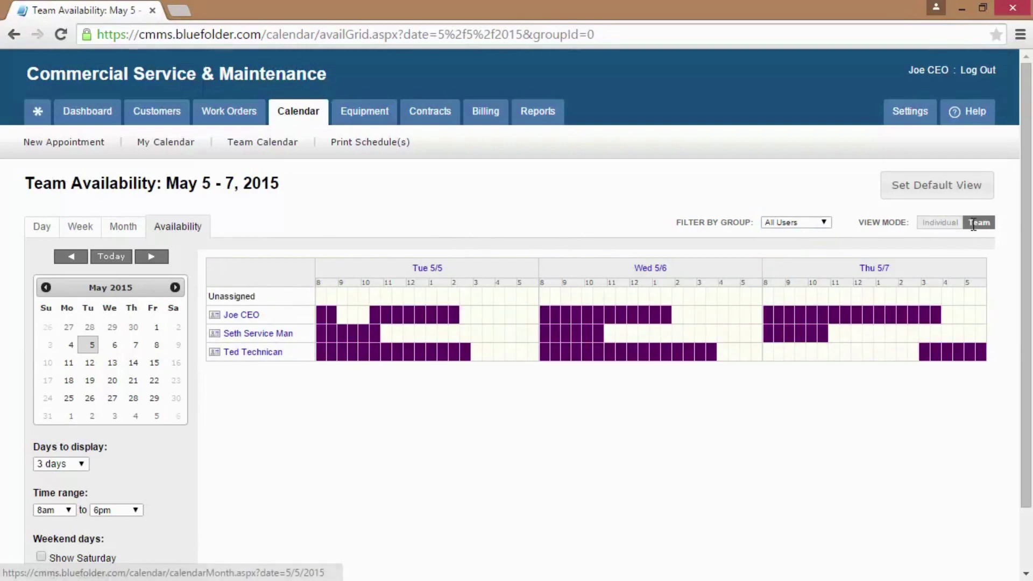
View May 5 by day, switch to the team's May 3–9 week, and start an event on May 6
left_click(46, 230)
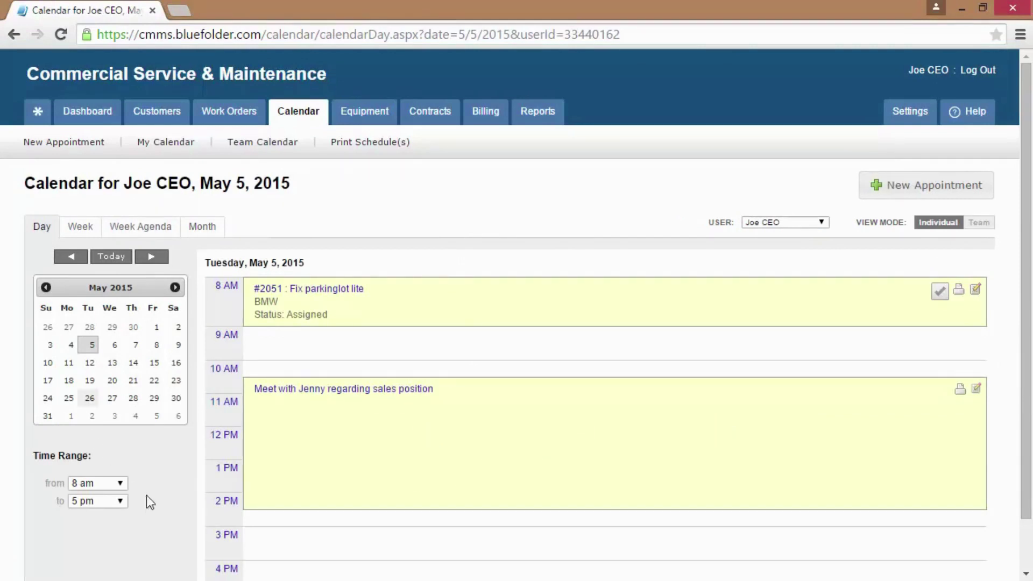
left_click(229, 535)
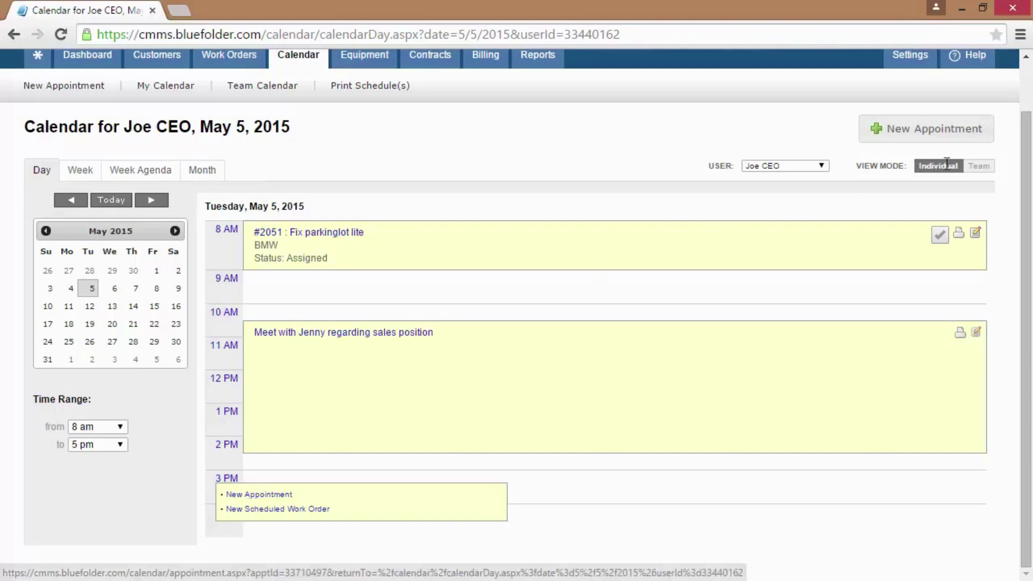
left_click(984, 172)
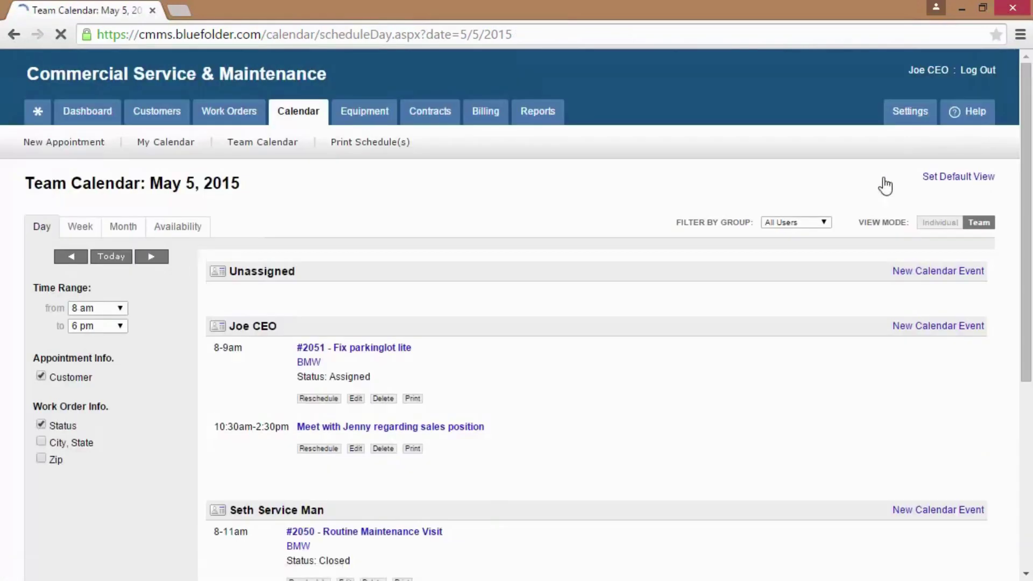
left_click(81, 229)
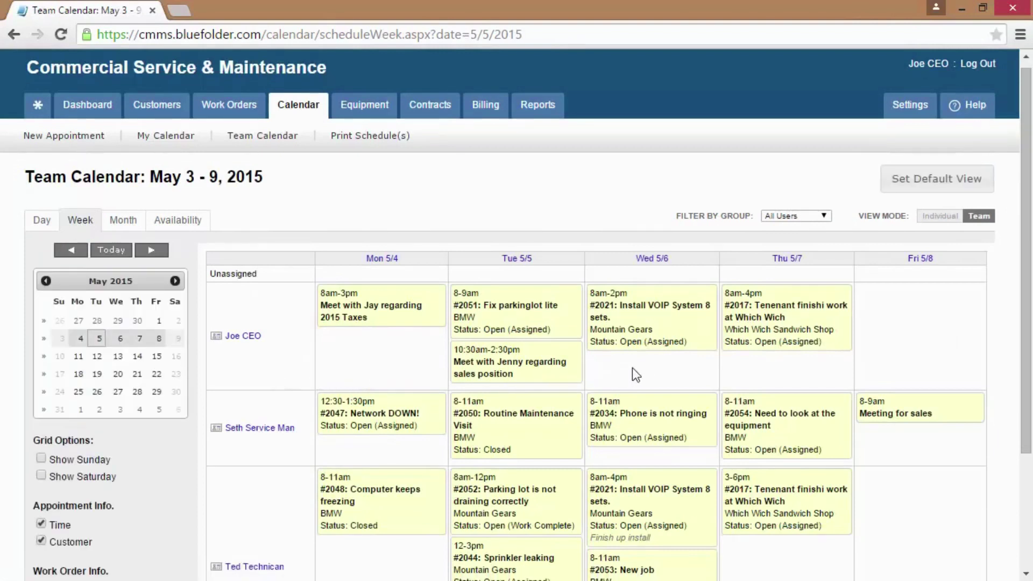
left_click(646, 374)
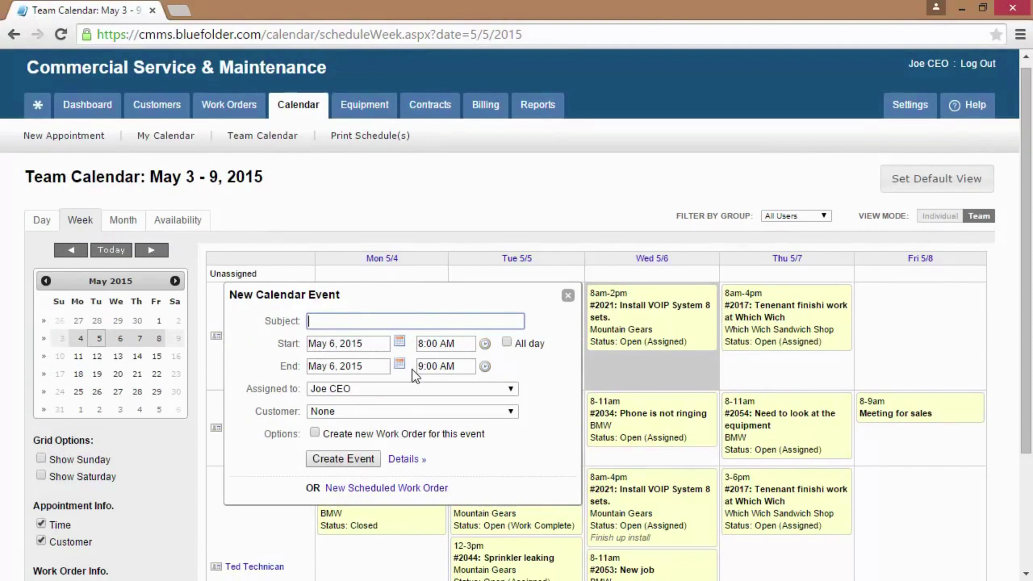
Create a Mountain Gears event 'Needs help with front sign' on May 6, 2:30–5:30 PM
left_click(392, 412)
left_click(377, 435)
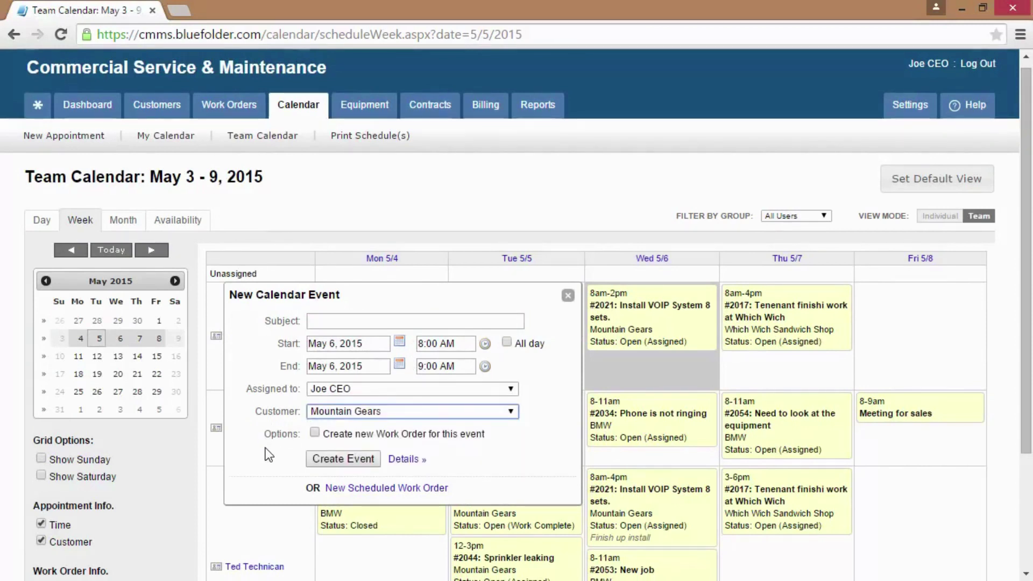
type("Needs help with front sign")
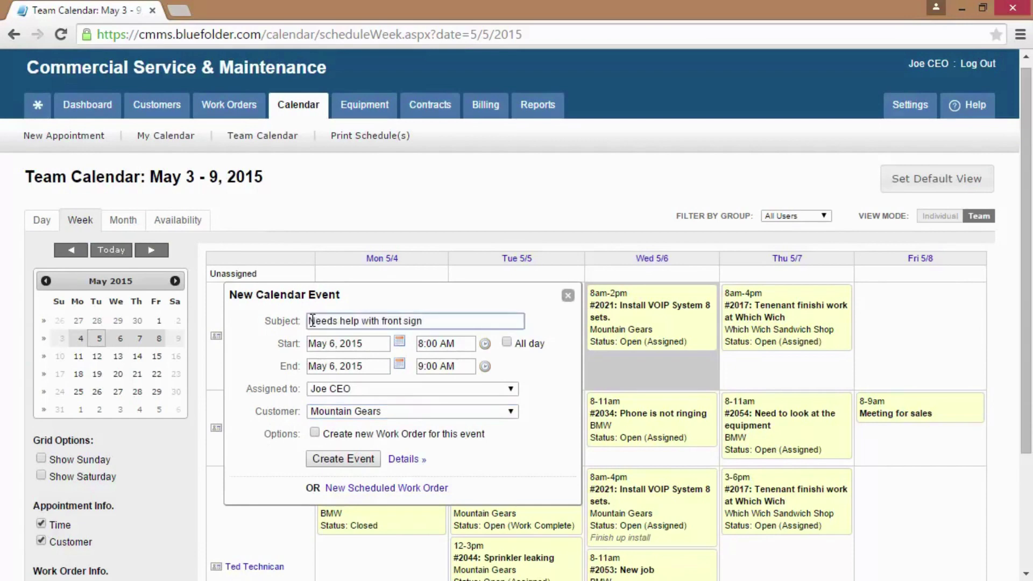
left_click(485, 343)
left_click(437, 504)
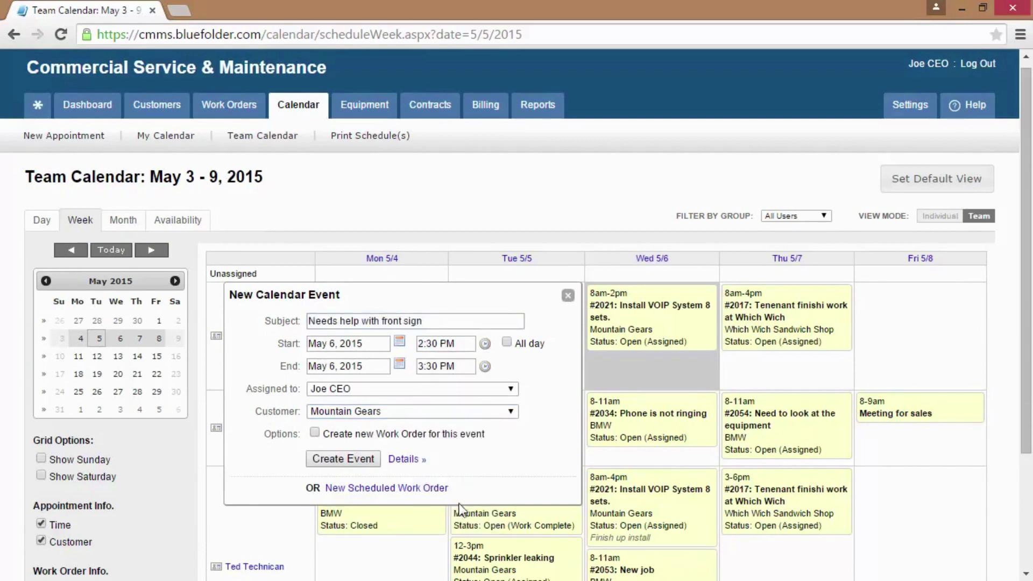
left_click(485, 365)
left_click(452, 420)
left_click(321, 460)
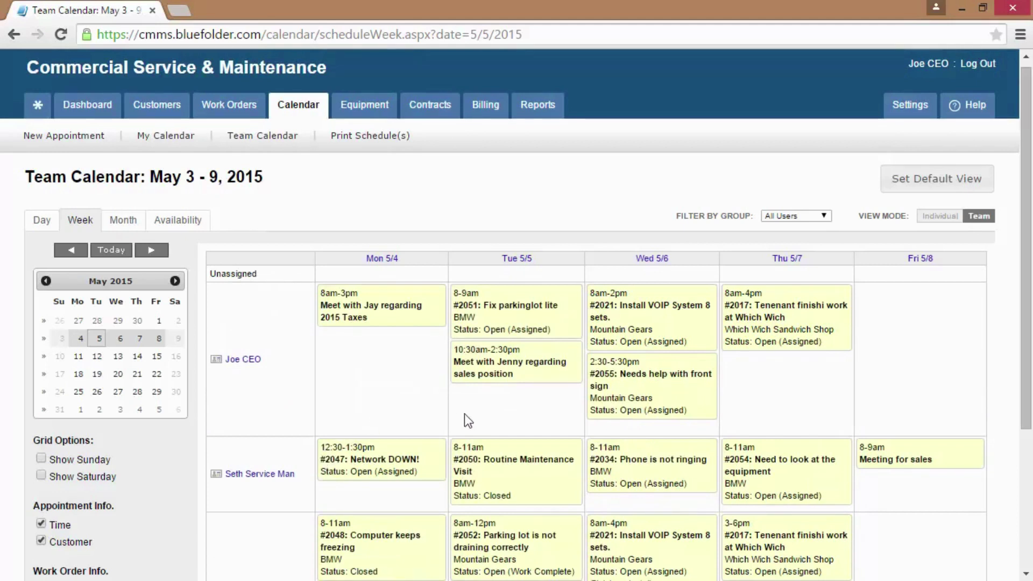
Open work order 2021's details and its Mountain Gears customer record
left_click(624, 342)
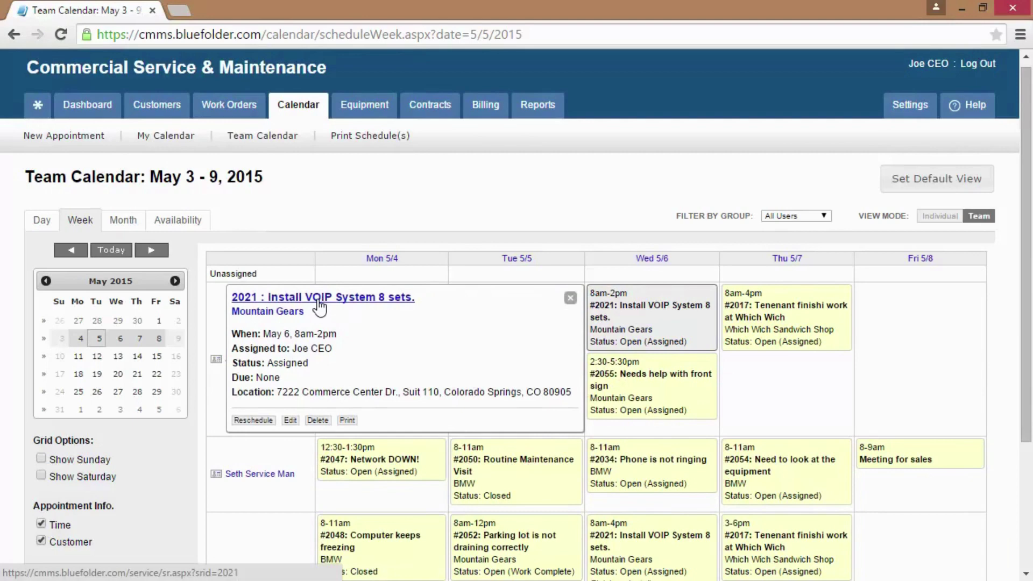
left_click(319, 300)
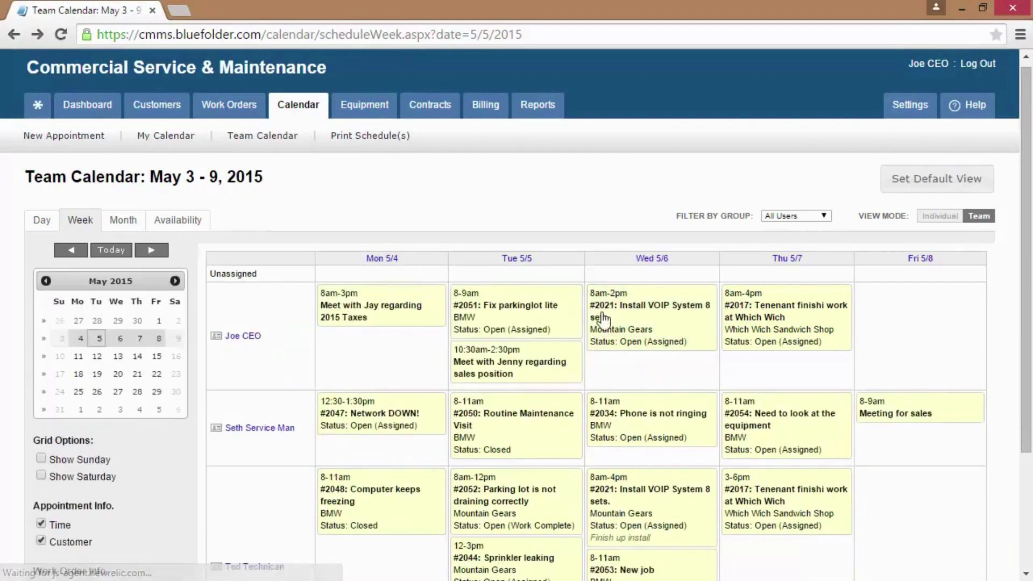
left_click(646, 319)
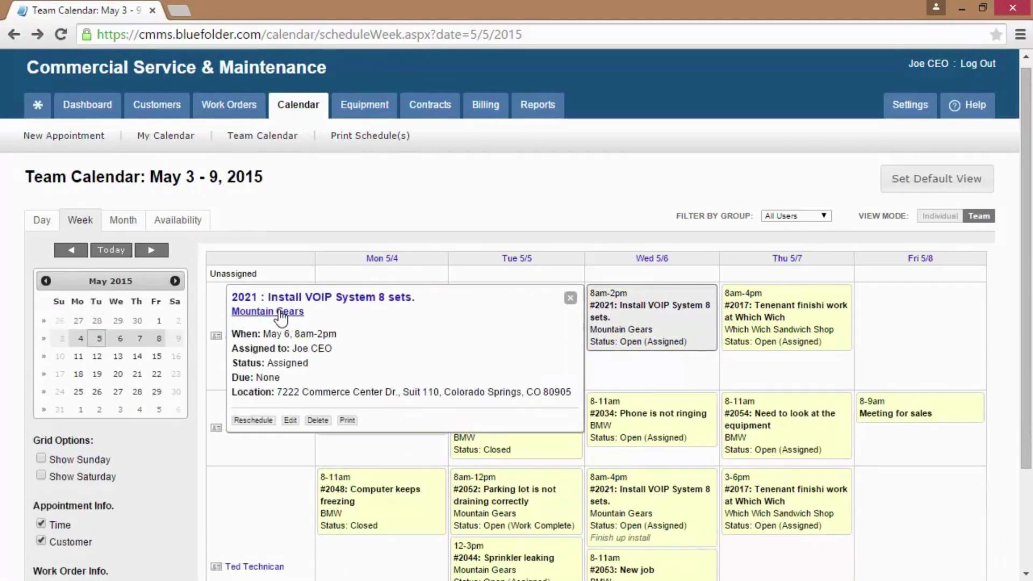
left_click(281, 313)
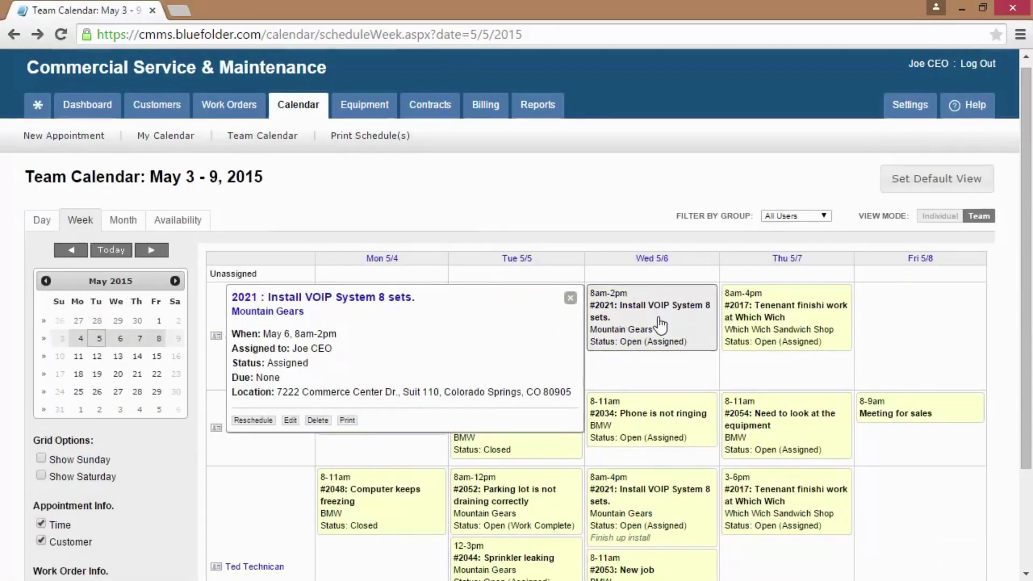
Preview and close the printable assignment sheet for work order 2021
left_click(347, 420)
scroll(442, 285, "down", 2)
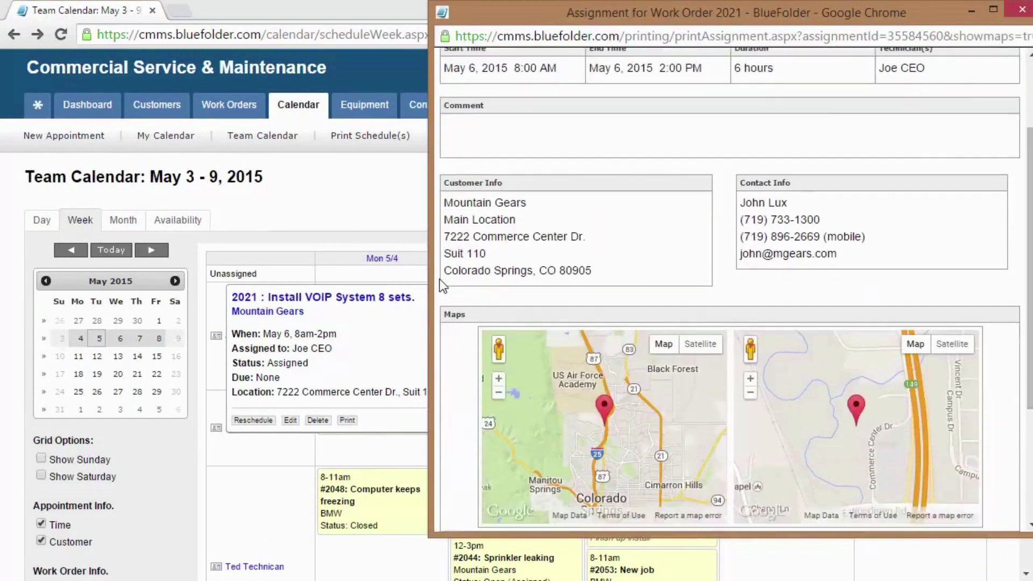
scroll(443, 285, "up", 2)
left_click(995, 70)
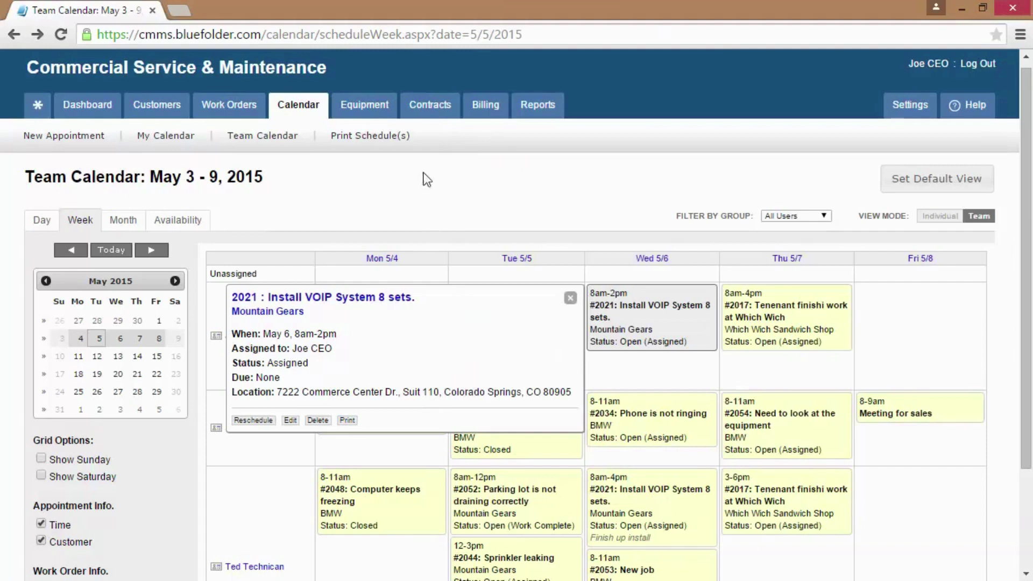
left_click(369, 139)
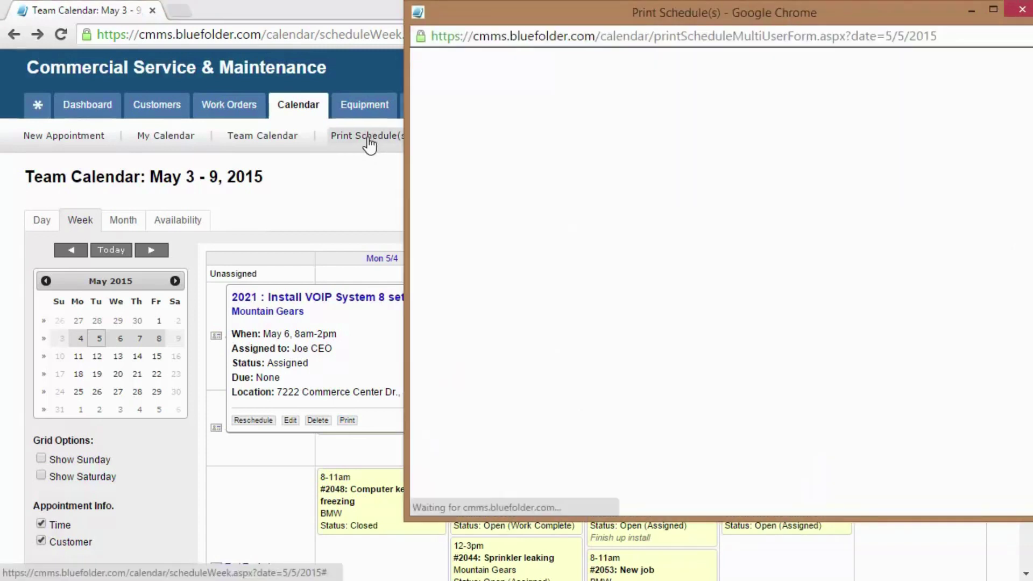
left_click(587, 144)
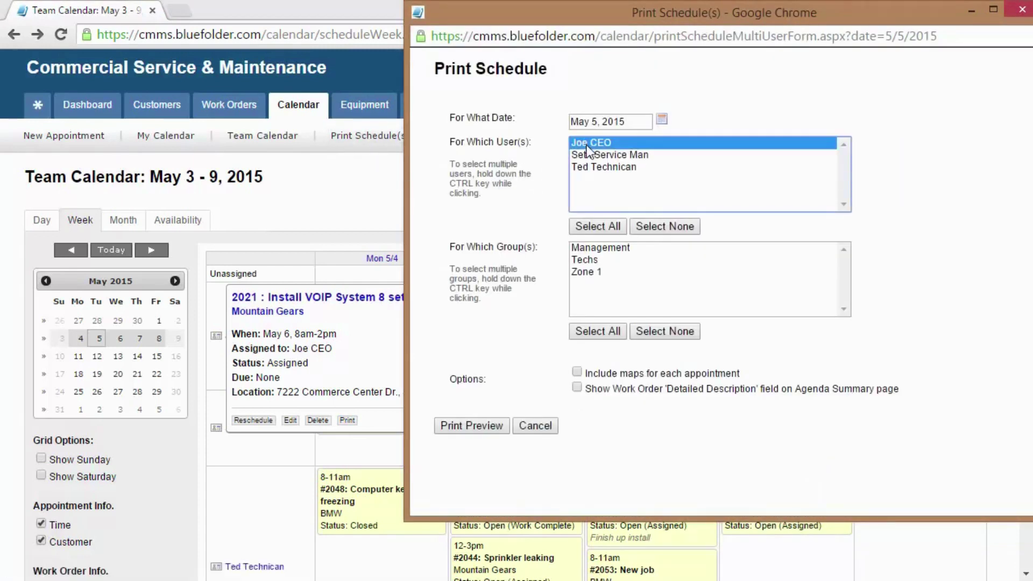
left_click(592, 168, "shift")
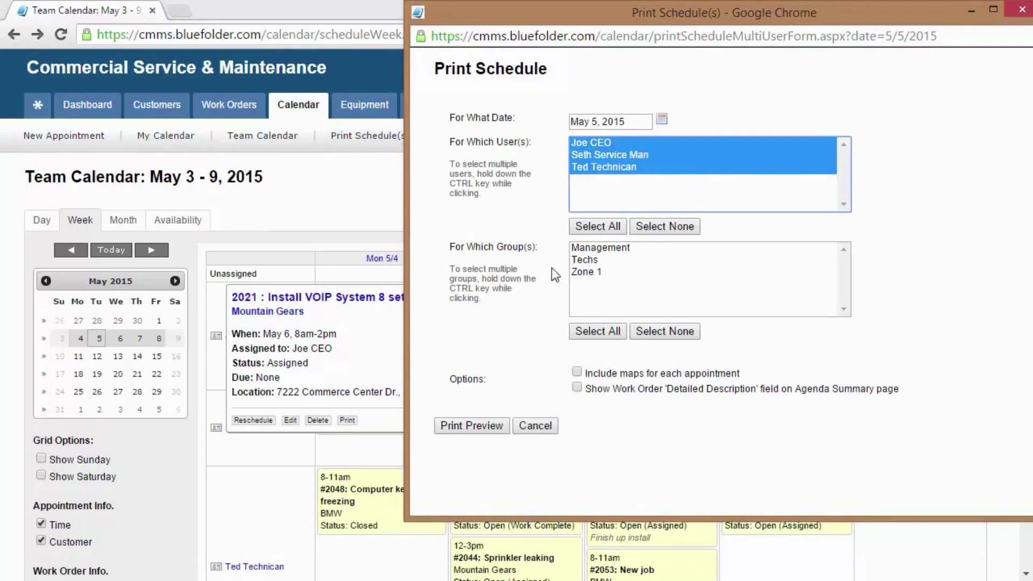
left_click(585, 259)
left_click(577, 366)
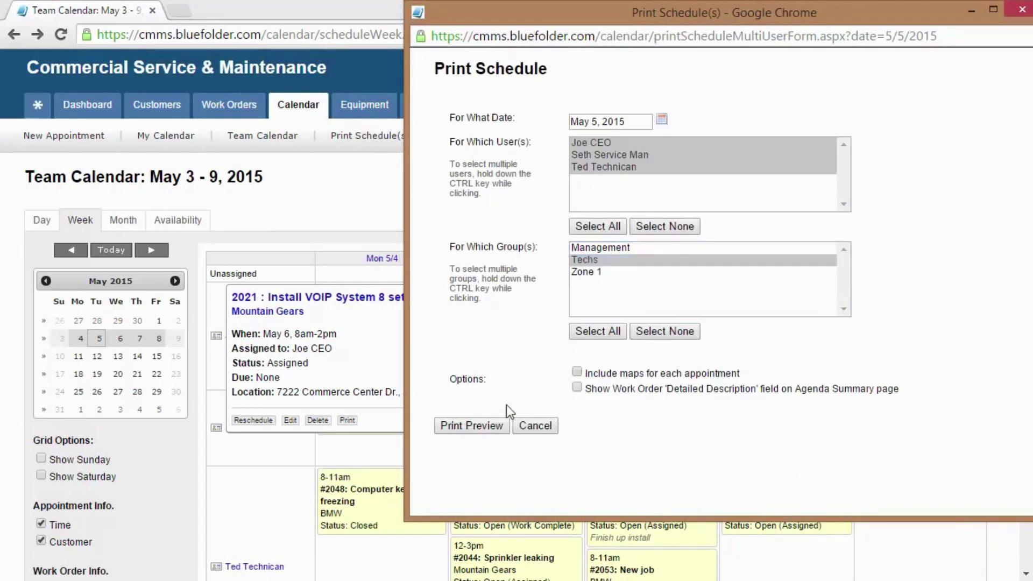
left_click(471, 426)
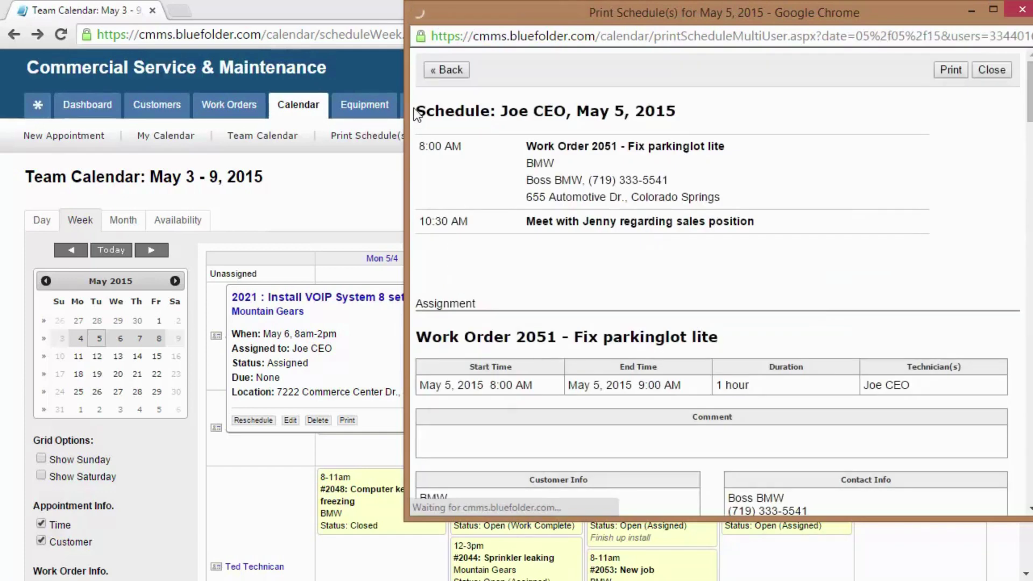
scroll(419, 199, "down", 1)
scroll(419, 199, "down", 3)
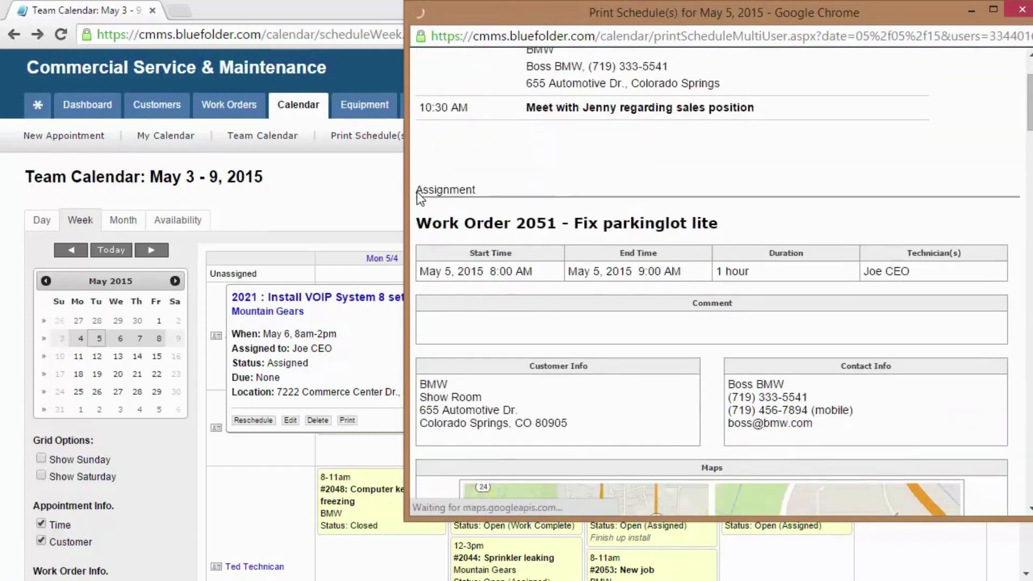
scroll(420, 199, "up", 3)
Close the open print and work order windows, then save Team Calendar: Week as default
left_click(988, 69)
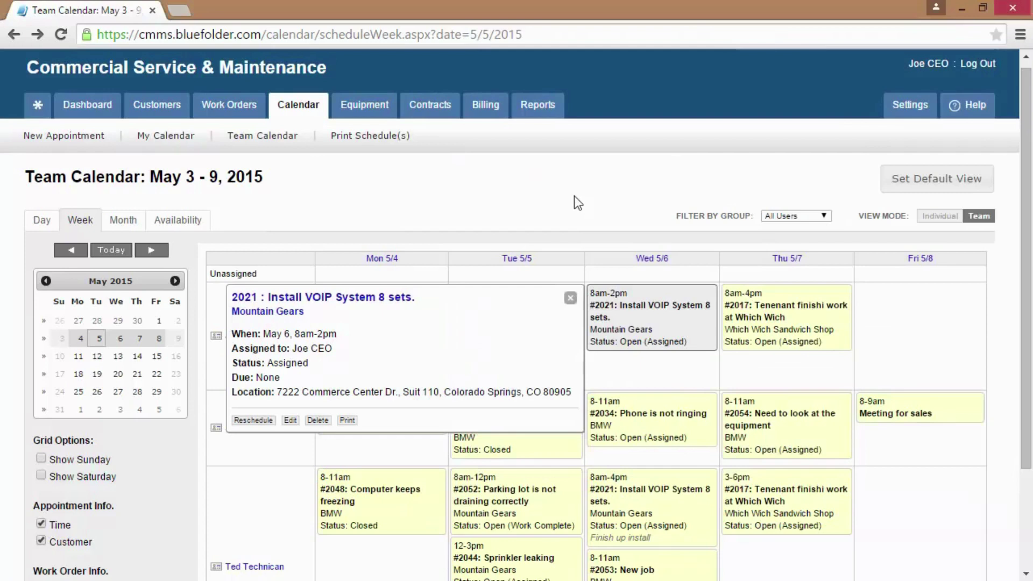
left_click(570, 299)
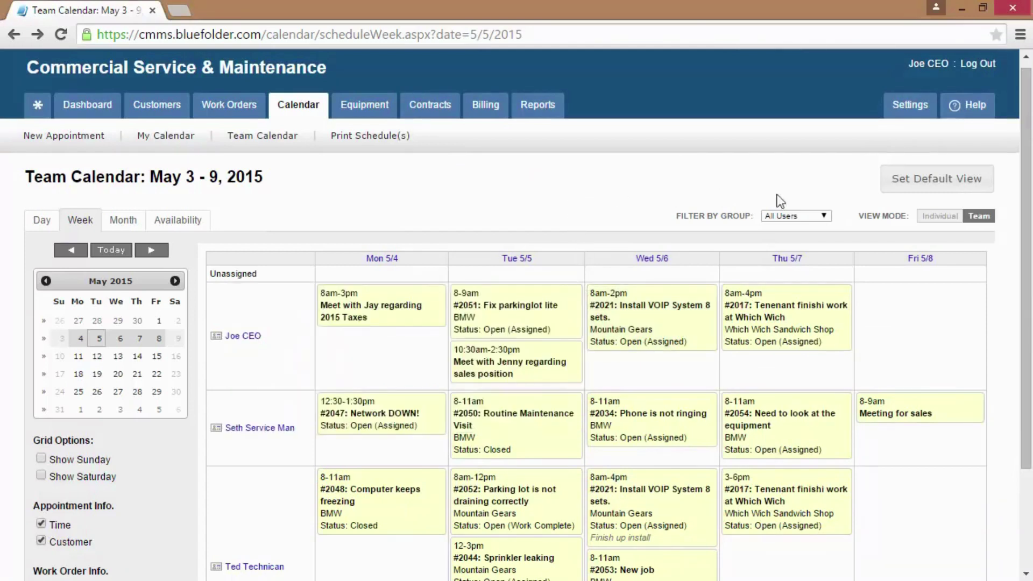
left_click(927, 190)
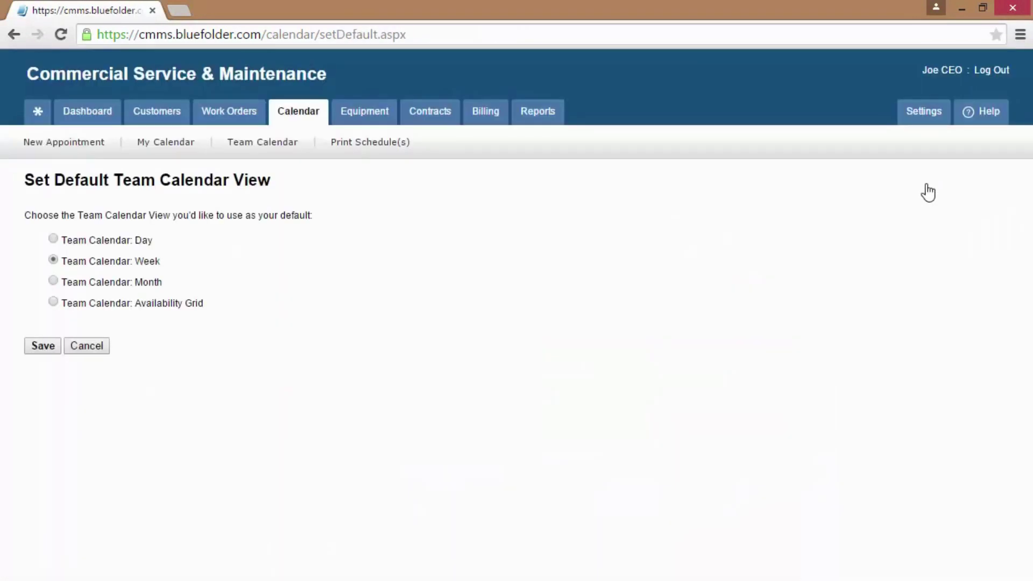
left_click(56, 350)
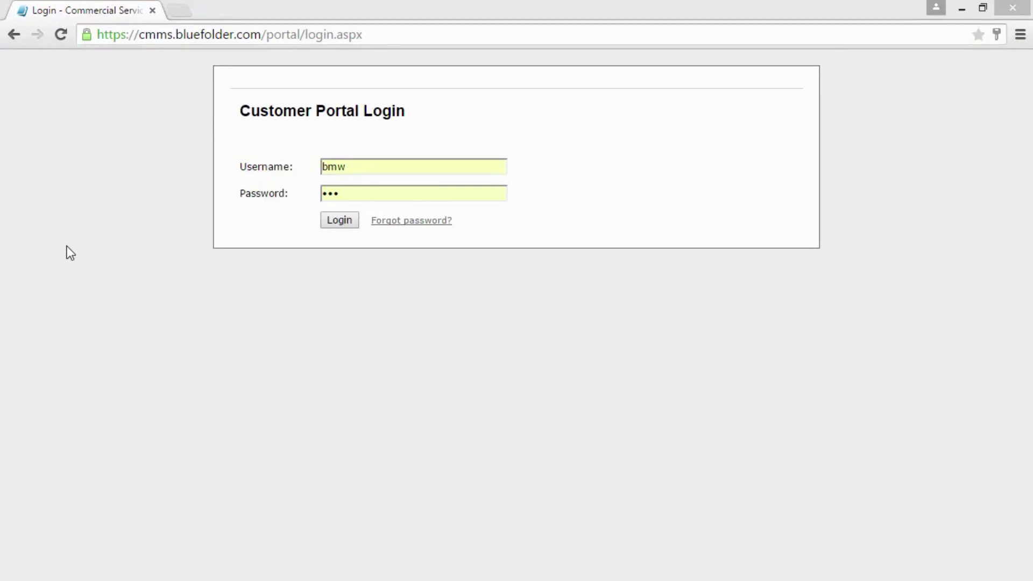
Log in to the Customer Portal and review work order 2052's details
left_click(326, 224)
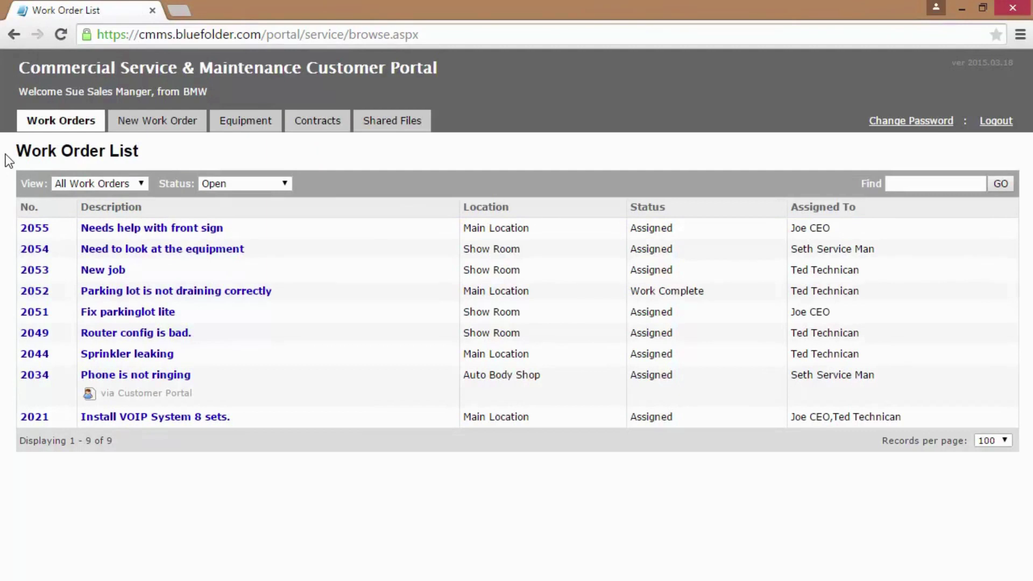
left_click(34, 291)
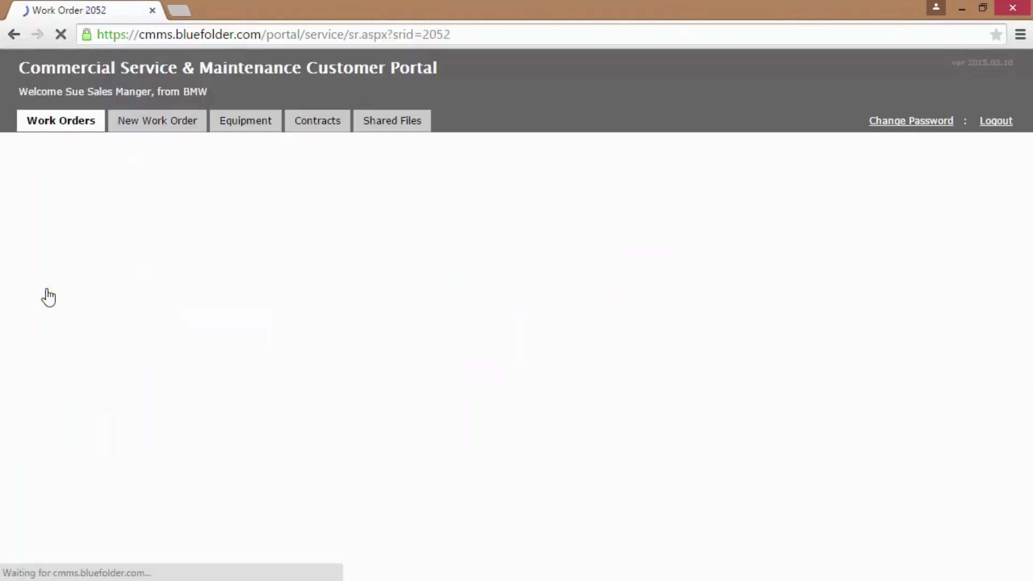
scroll(12, 267, "down", 1)
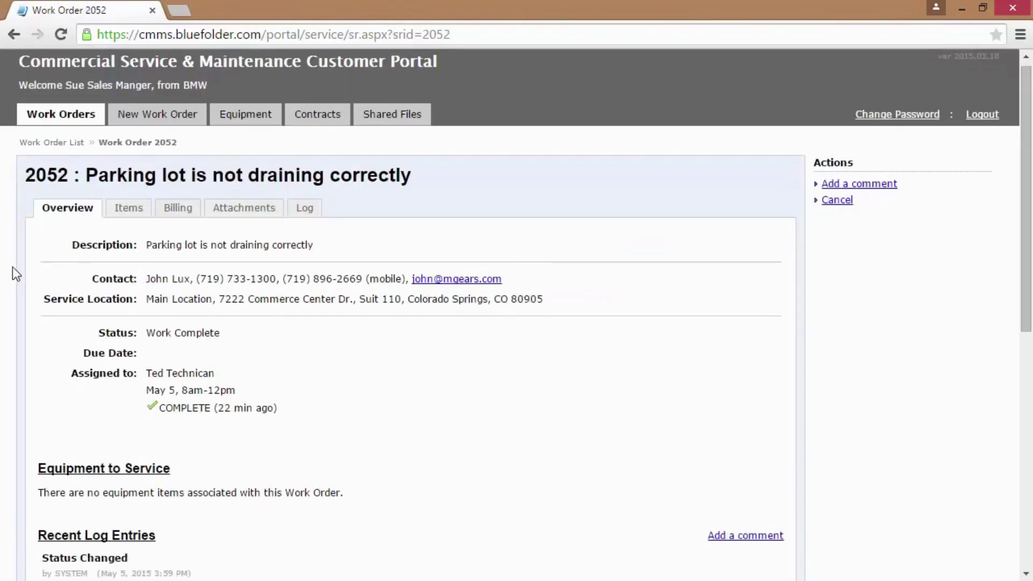
scroll(58, 340, "down", 4)
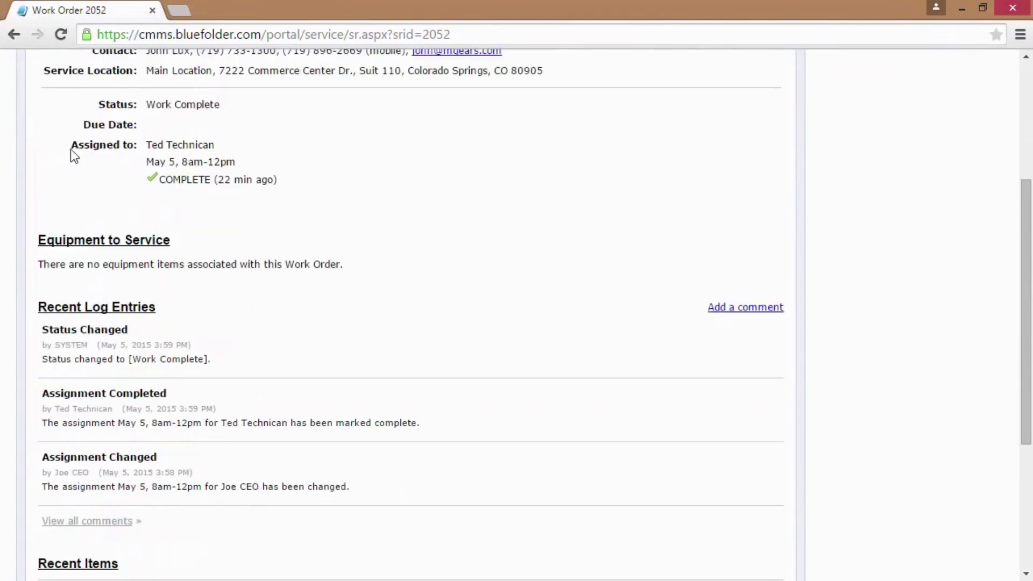
left_click_drag(71, 149, 250, 145)
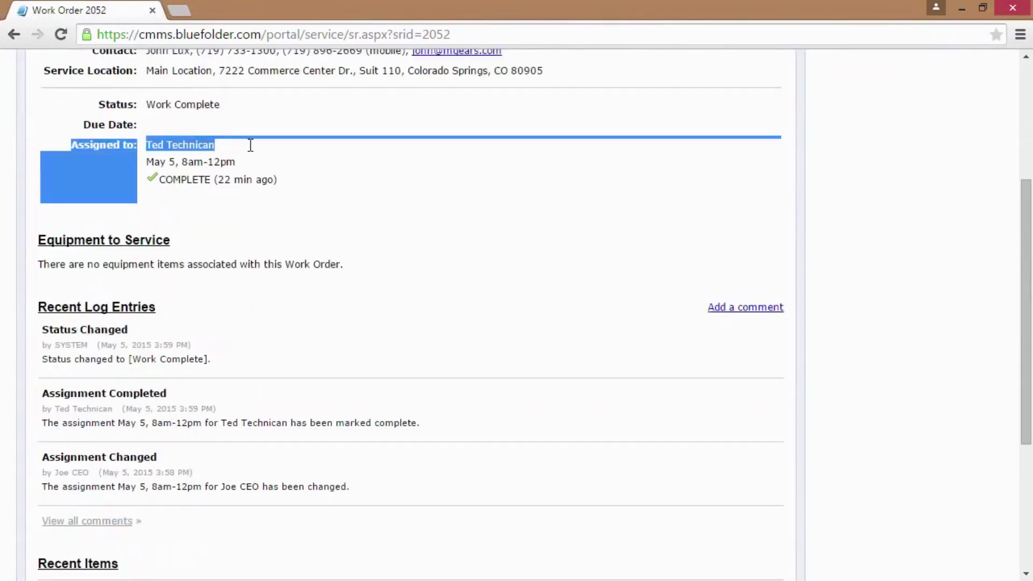
left_click(250, 146)
scroll(250, 145, "up", 1)
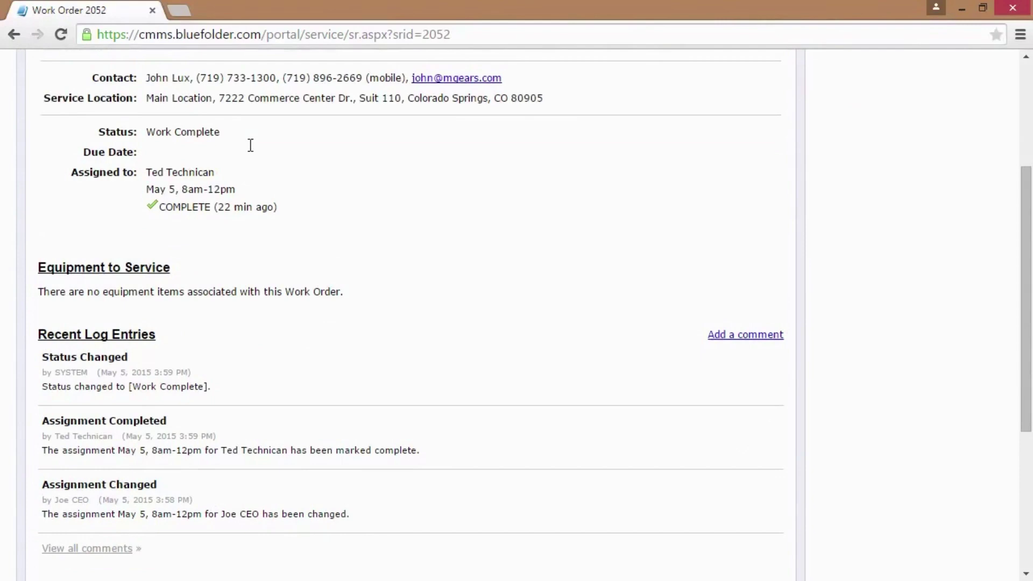